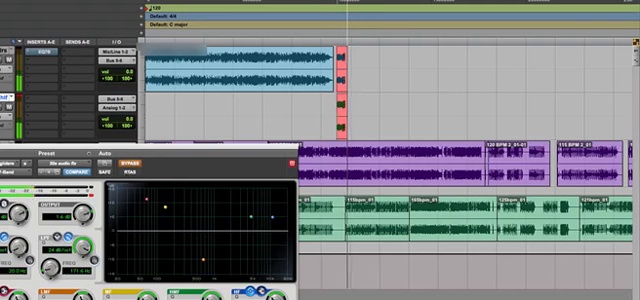
# Record the bussed audio with the EQ7B on, then bypass it to hear the dry sound.
pyautogui.click(128, 163)
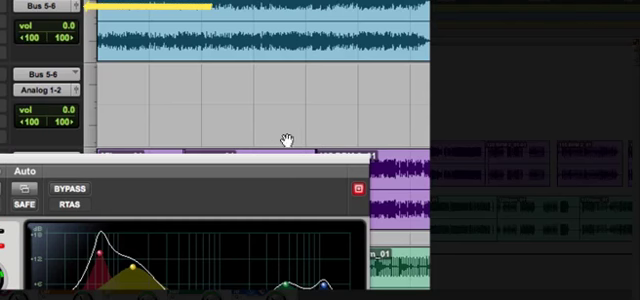
pyautogui.click(77, 190)
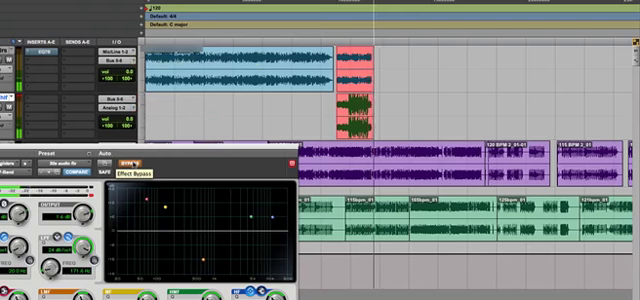
# Turn off the EQ7B plug-in's bypass to restore its boost-and-cut curve.
pyautogui.click(128, 163)
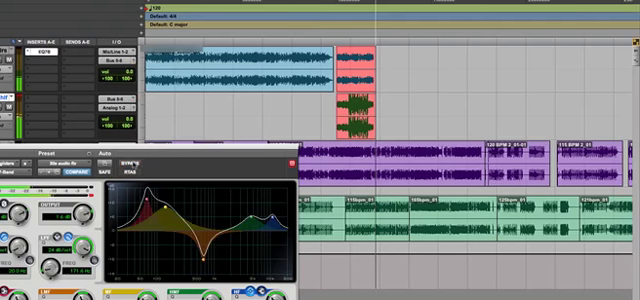